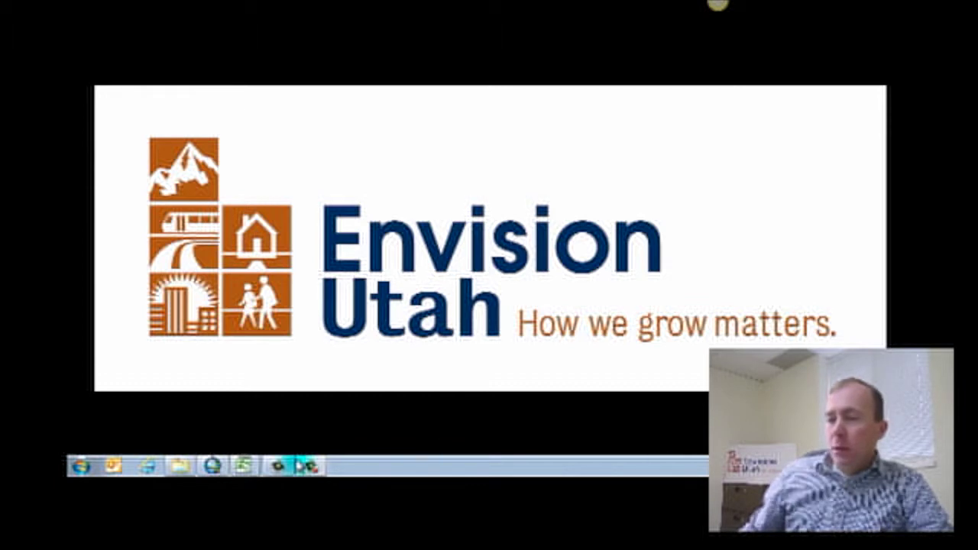
- Leave the title slide and bring the Excel scenario spreadsheet window over the ArcMap map
left_click(212, 465)
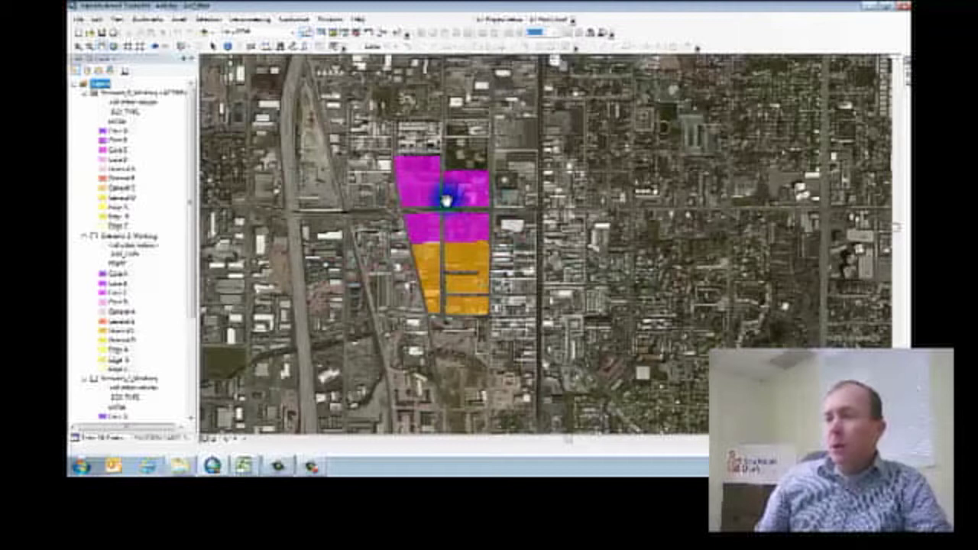
mouse_move(242, 463)
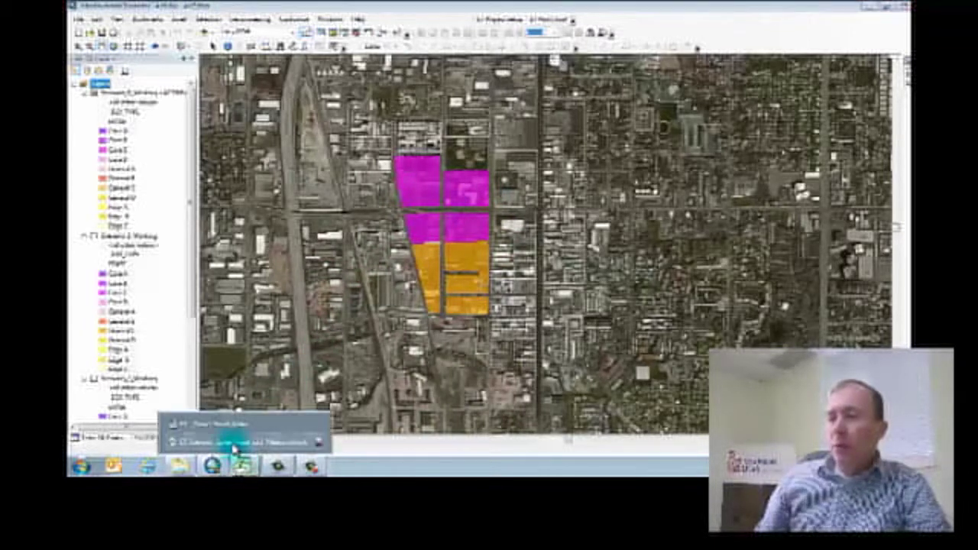
left_click(233, 444)
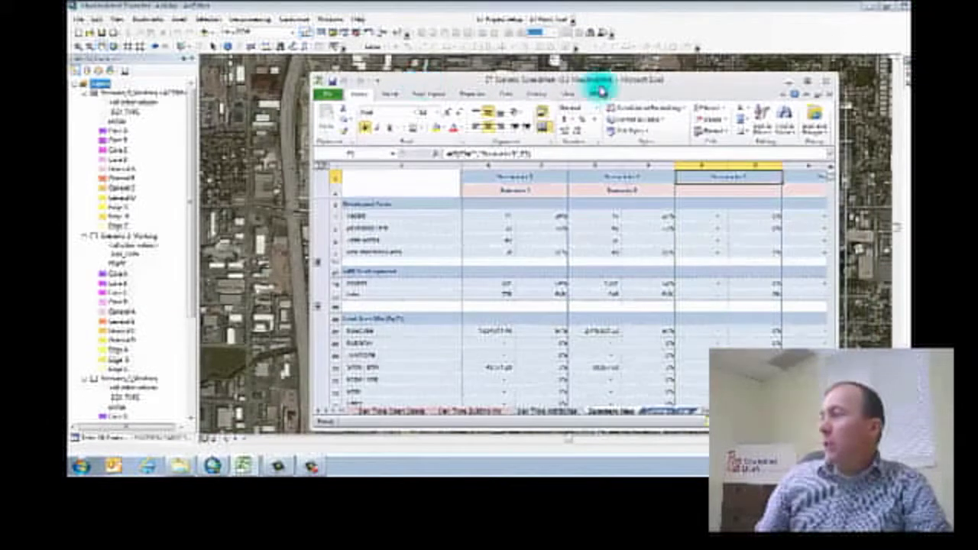
- Maximize the scenario spreadsheet, scroll its summary, then switch to the travel tool workbook window
left_click(811, 81)
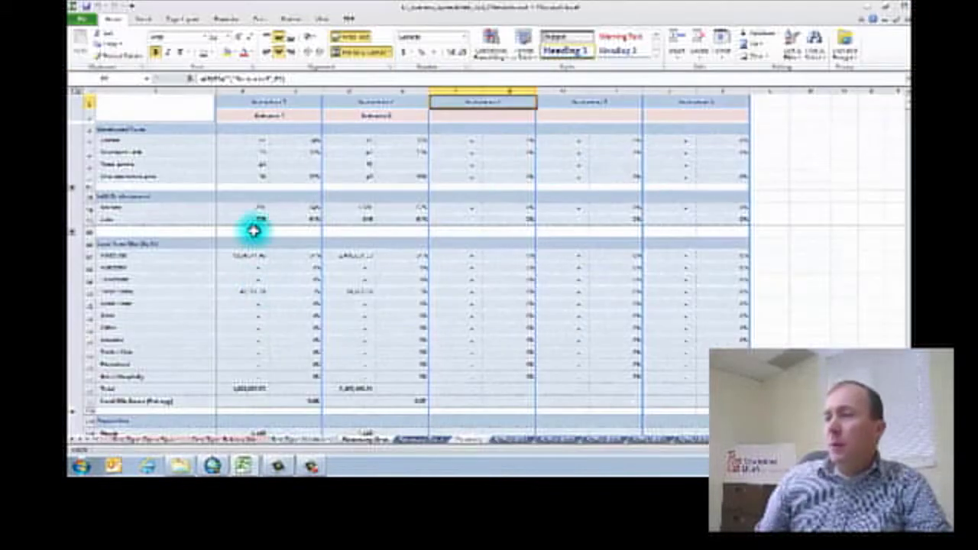
scroll(149, 325, "down", 10)
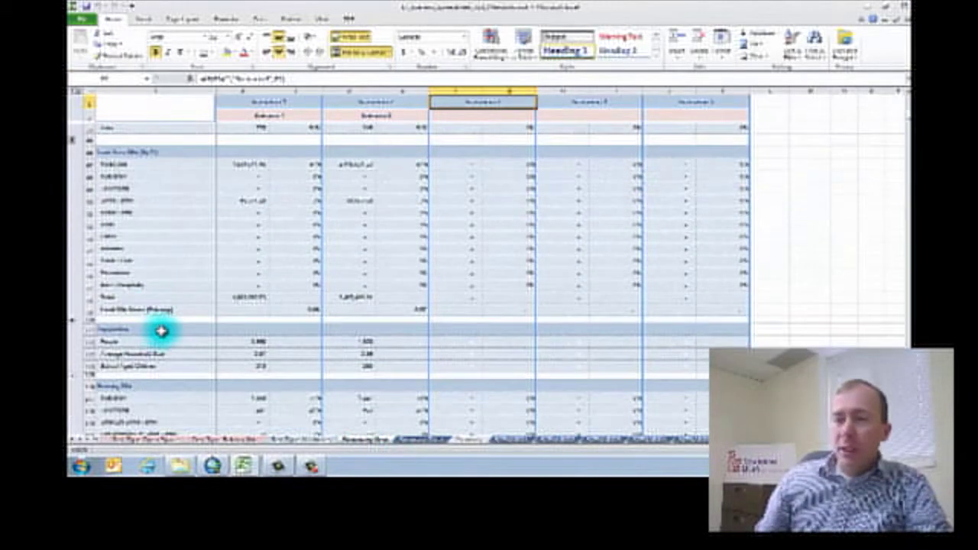
scroll(166, 322, "down", 5)
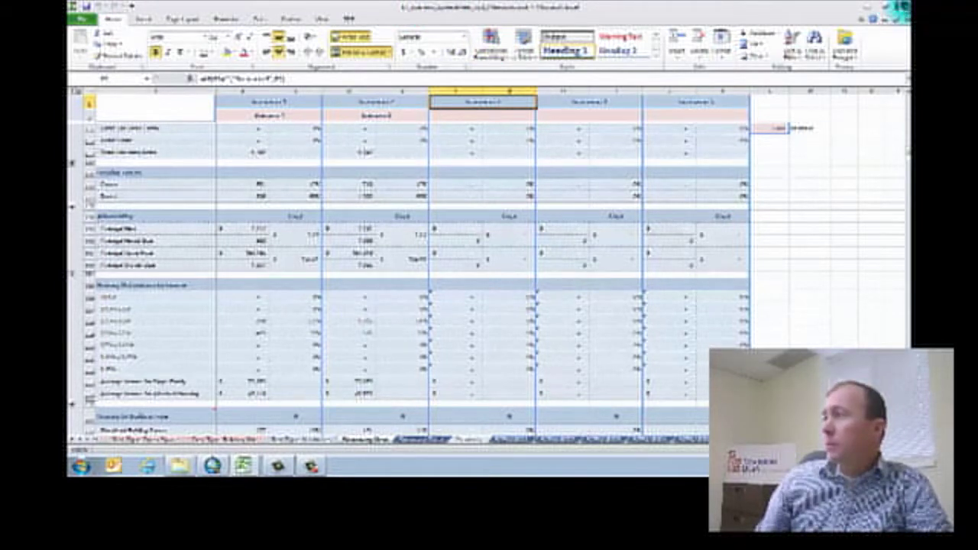
left_click(898, 9)
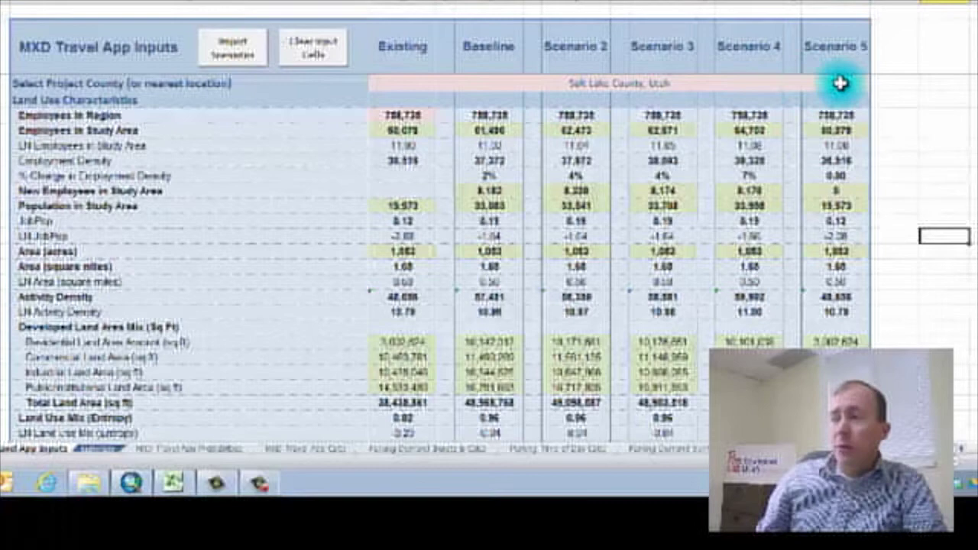
left_click(868, 84)
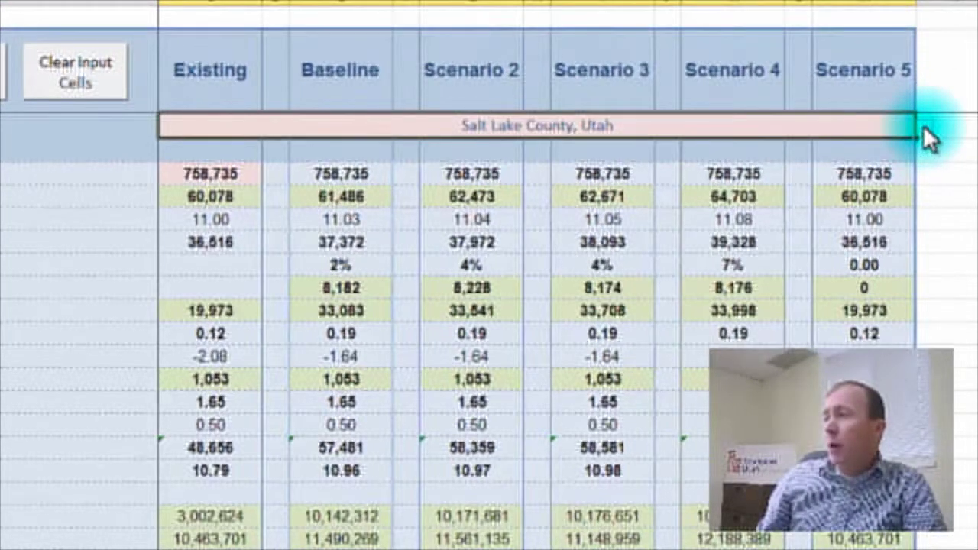
left_click(923, 125)
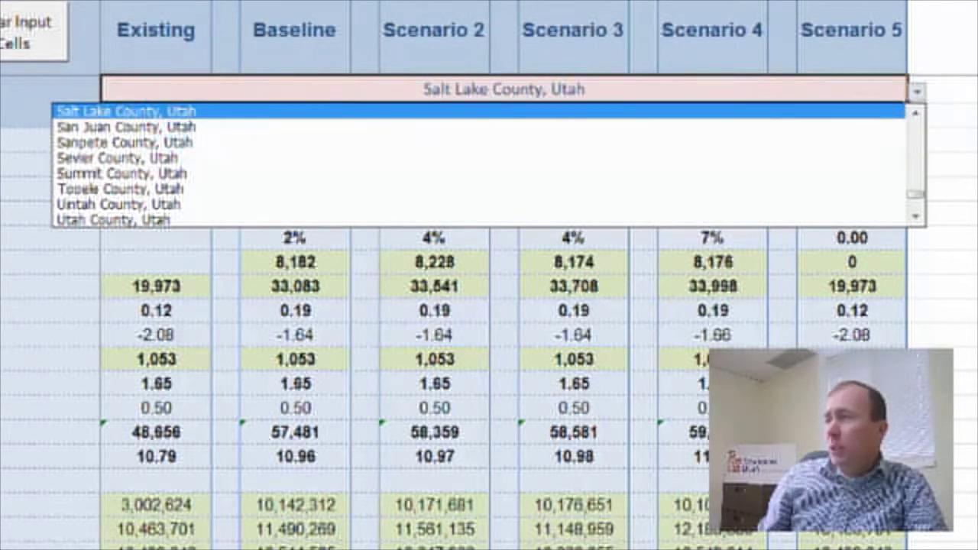
key("Escape")
left_click(135, 141)
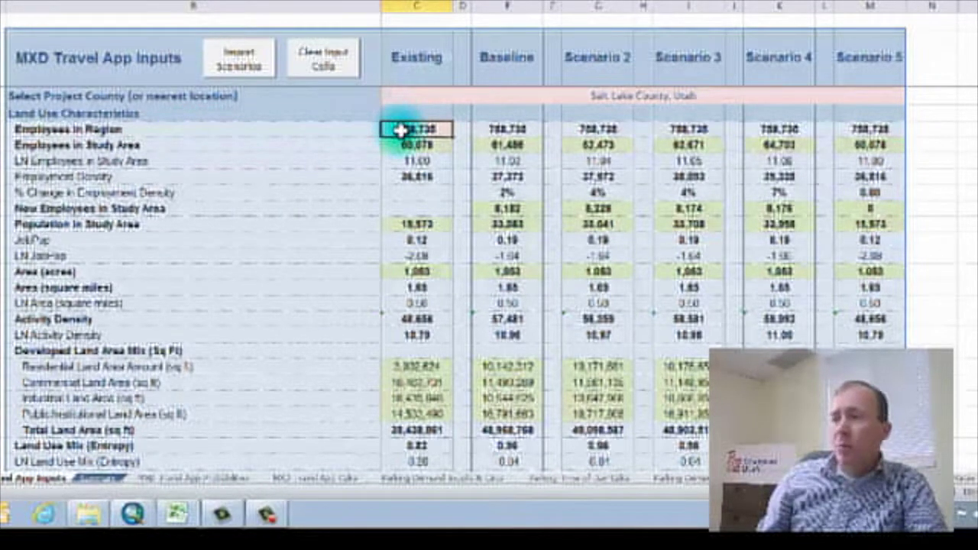
scroll(315, 257, "down", 3)
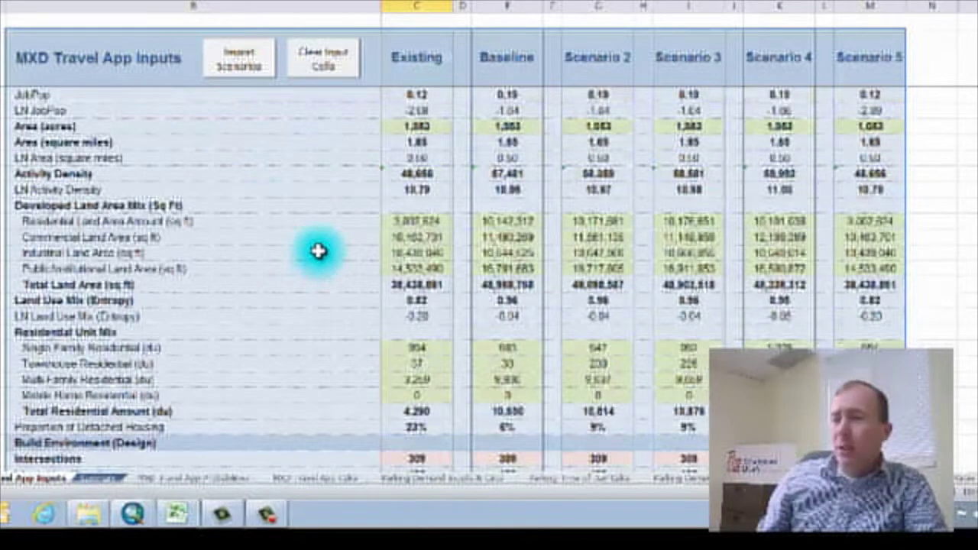
scroll(318, 251, "down", 4)
left_click(399, 267)
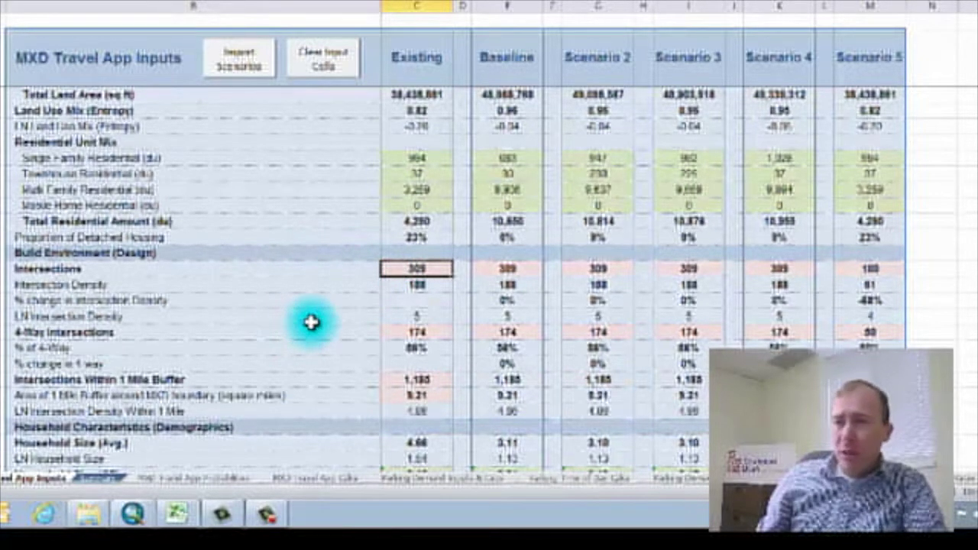
scroll(311, 323, "down", 2)
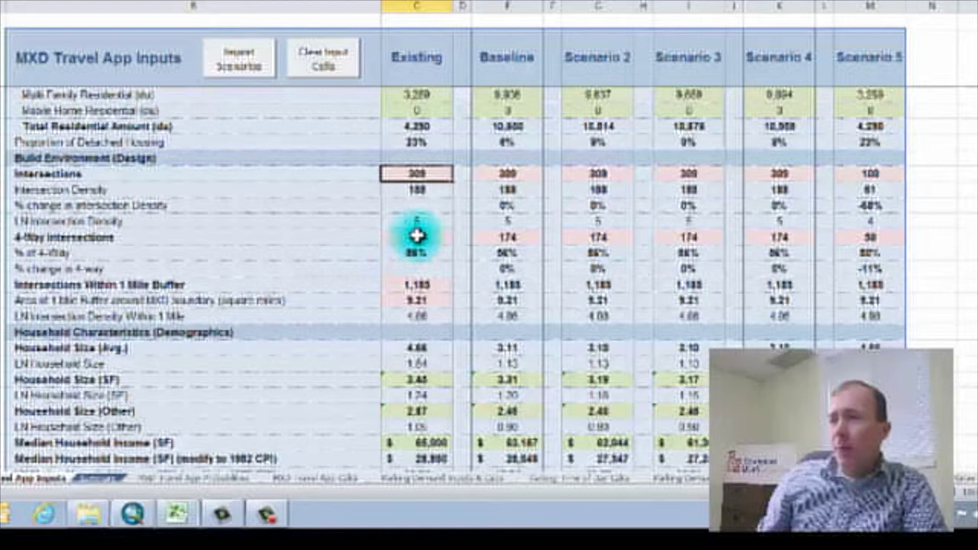
left_click(416, 237)
scroll(310, 220, "down", 2)
left_click(392, 190)
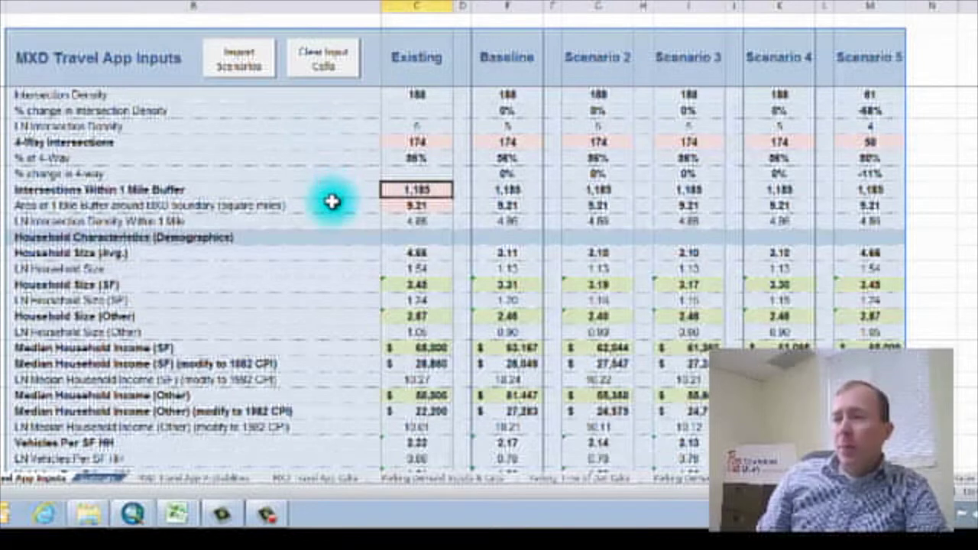
scroll(331, 203, "down", 5)
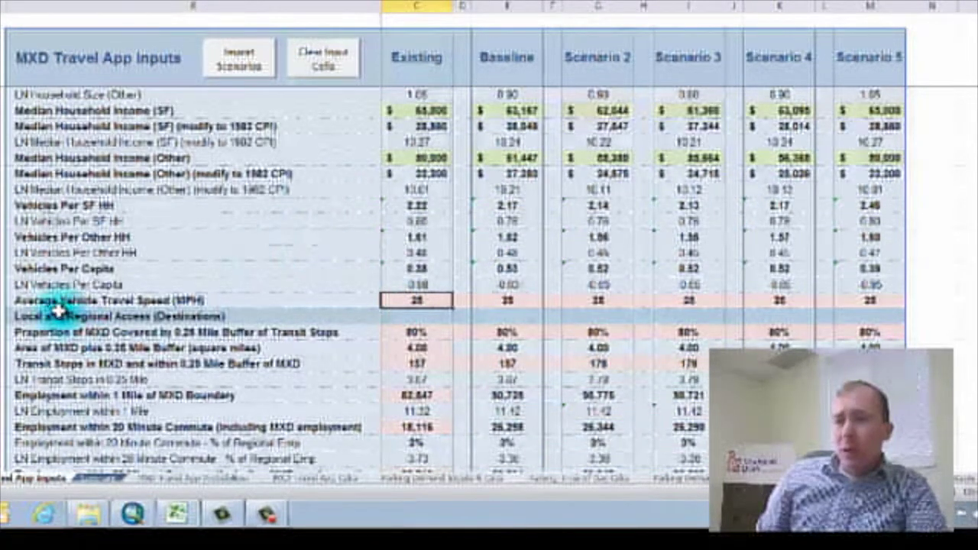
scroll(262, 273, "down", 1)
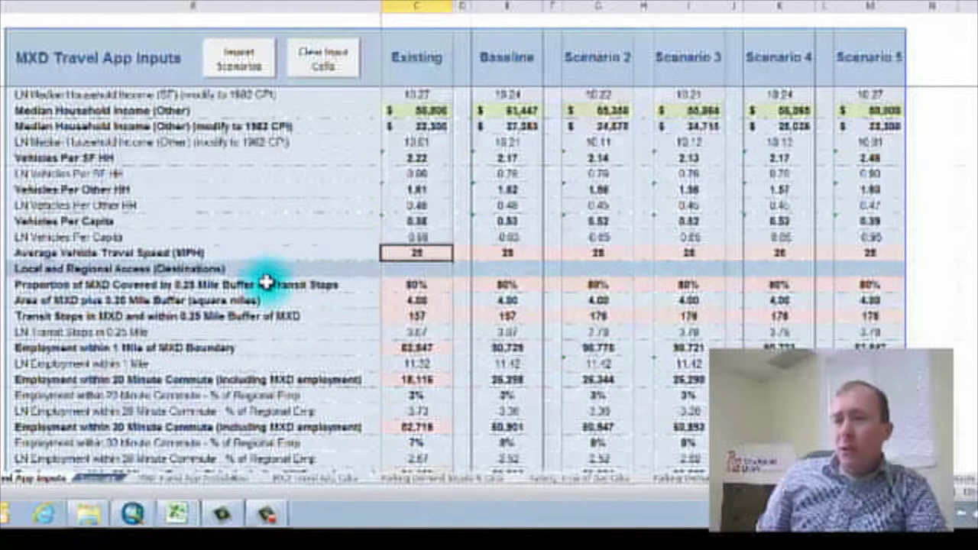
scroll(302, 301, "down", 2)
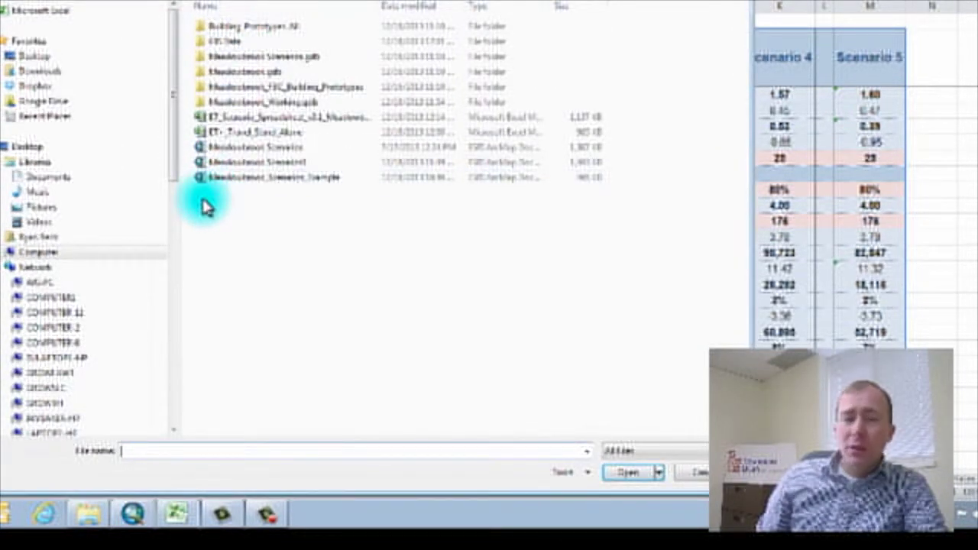
- Open the ET_Scenario spreadsheet file from the Open dialog
left_click(248, 121)
left_click(625, 473)
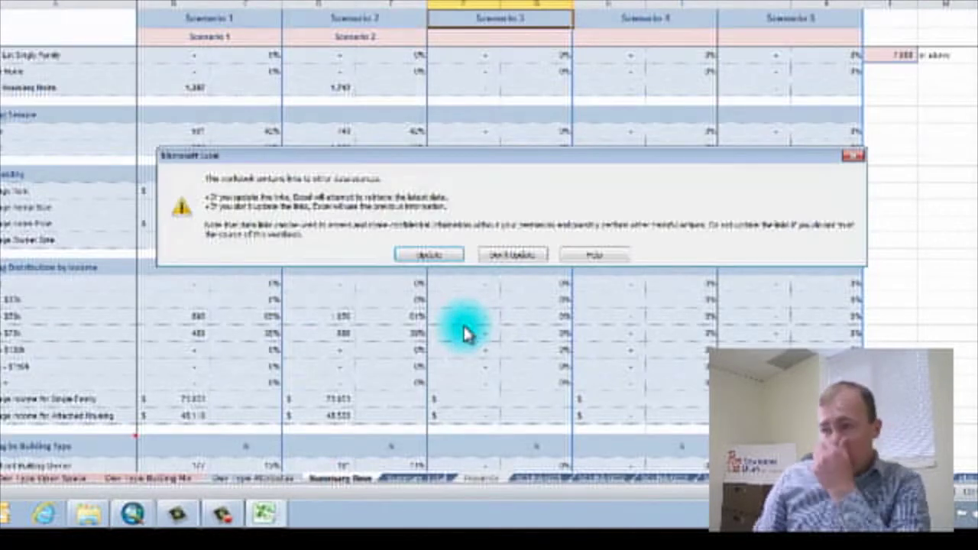
- Choose Don't Update for the links, then show the Summary sheet
left_click(497, 258)
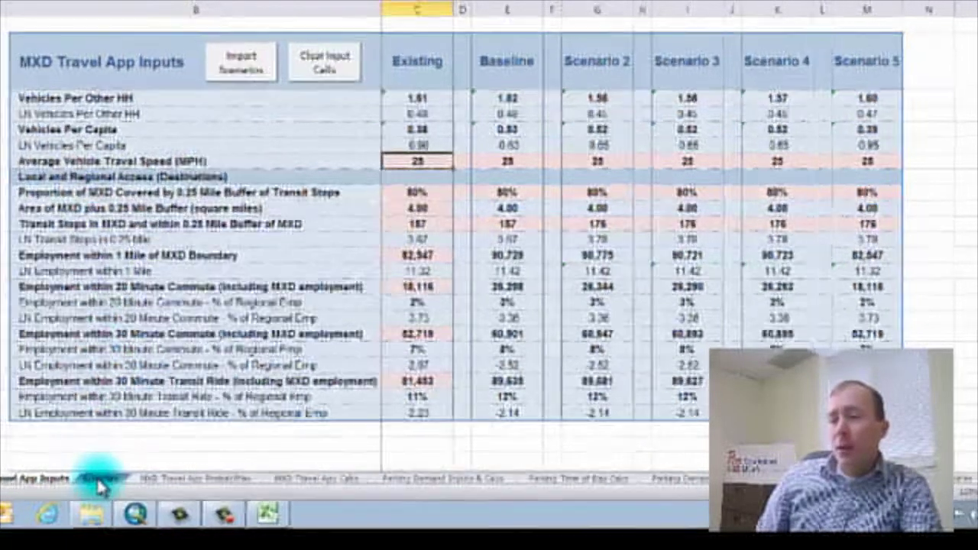
left_click(113, 478)
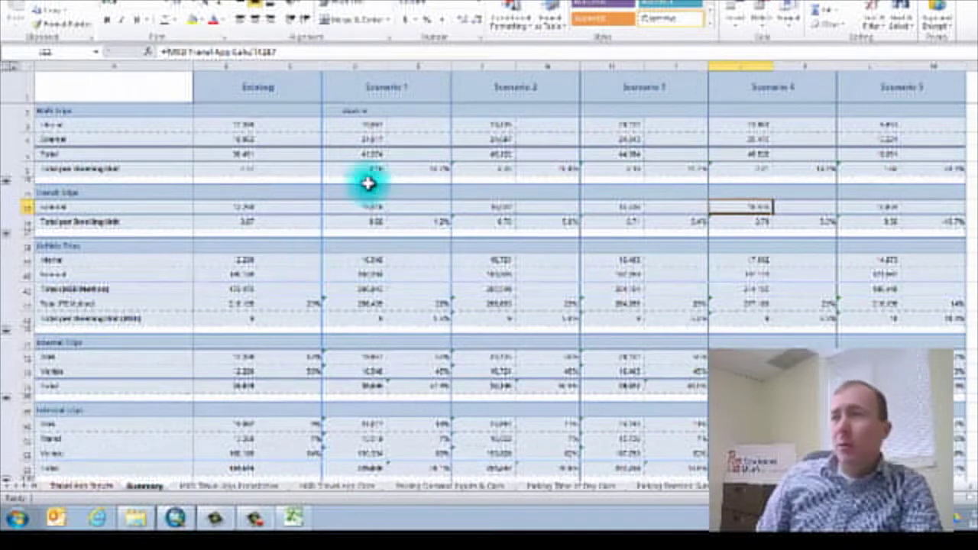
- Highlight the Walk, Transit, Vehicle, Internal and External Trips sections of the Summary sheet
left_click(381, 125)
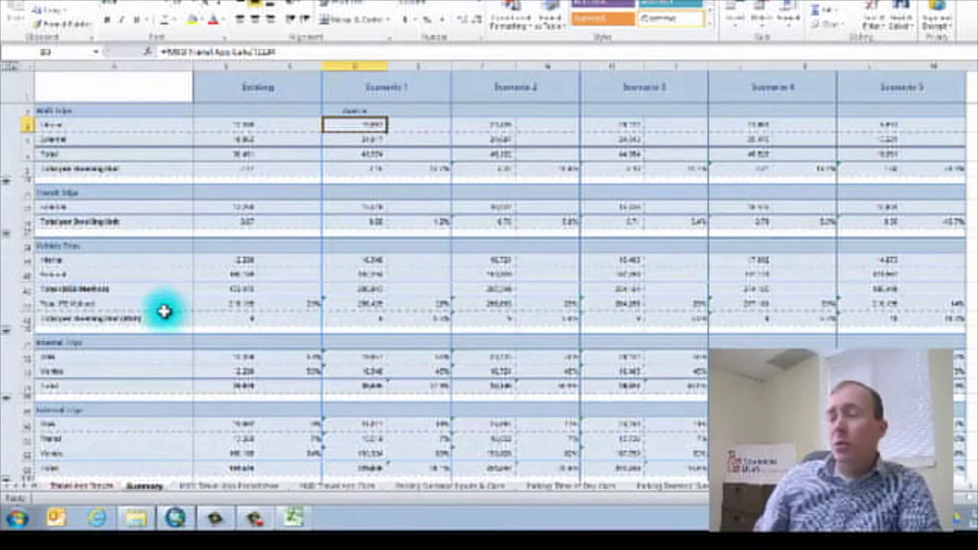
left_click(81, 114)
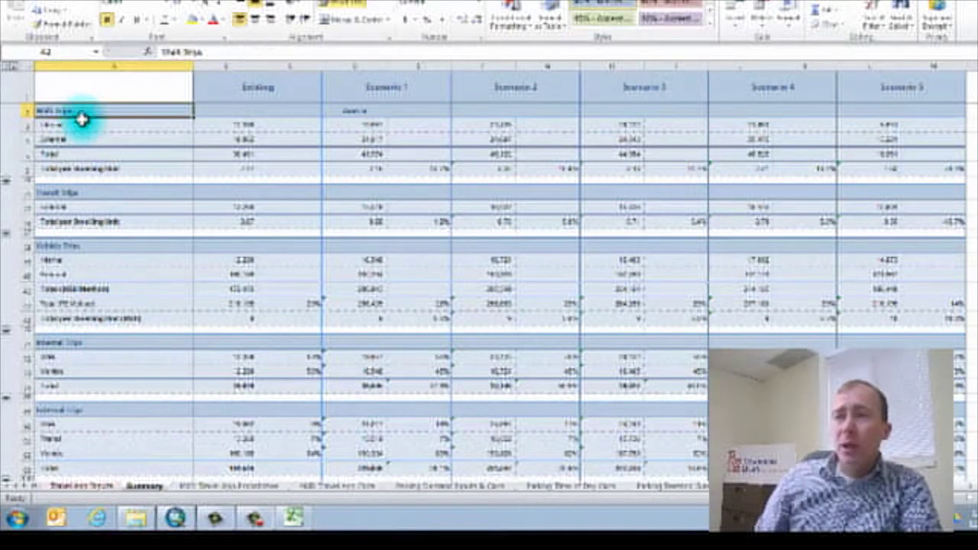
left_click(86, 192)
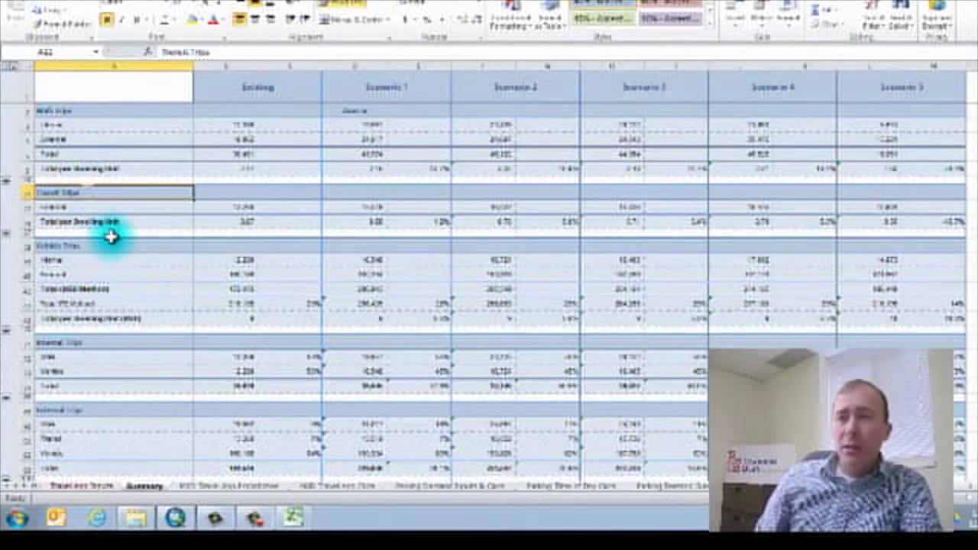
scroll(98, 188, "down", 2)
left_click(99, 173)
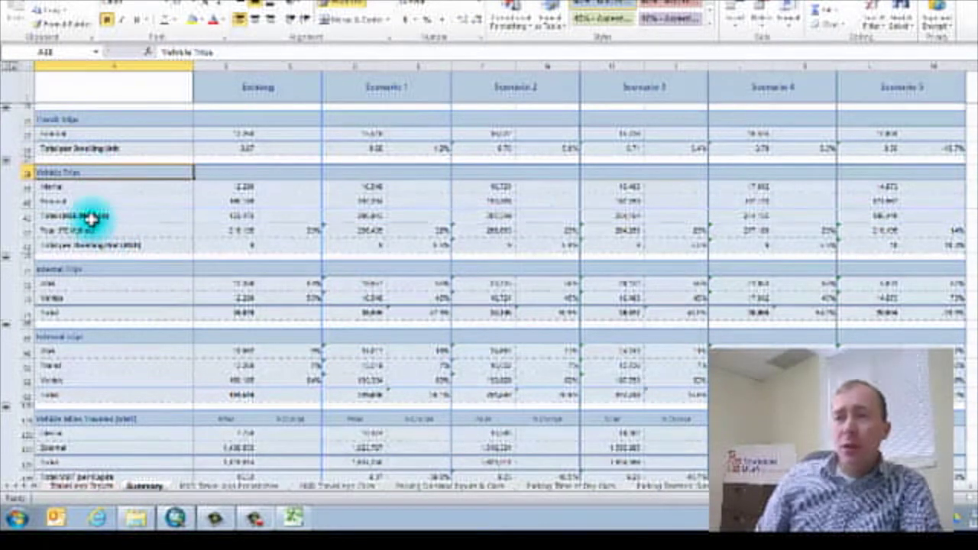
left_click(99, 270)
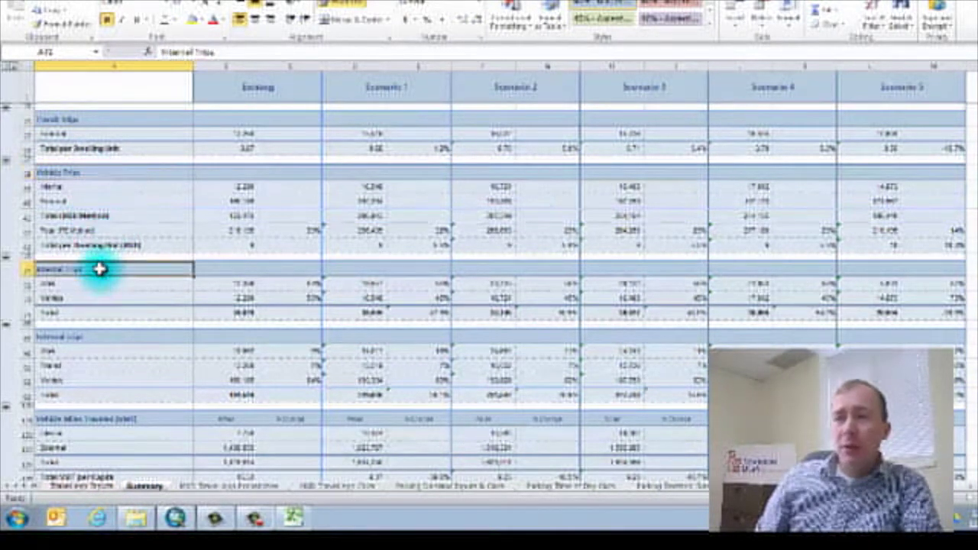
left_click(76, 336)
- Highlight the VMT heading, Total VMT per Capita row and Traffic Accidents section
scroll(84, 347, "down", 3)
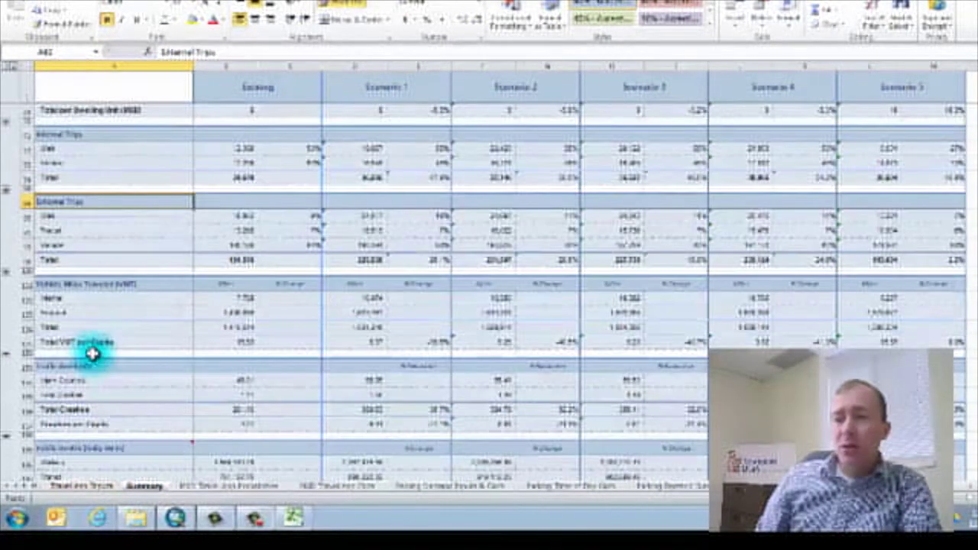
left_click(109, 286)
scroll(95, 287, "down", 1)
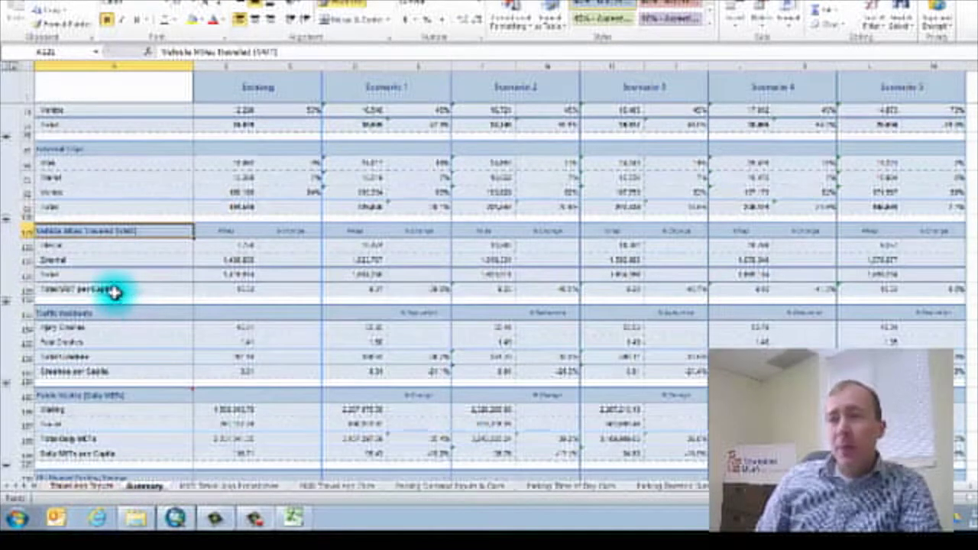
left_click(114, 287)
scroll(116, 285, "down", 2)
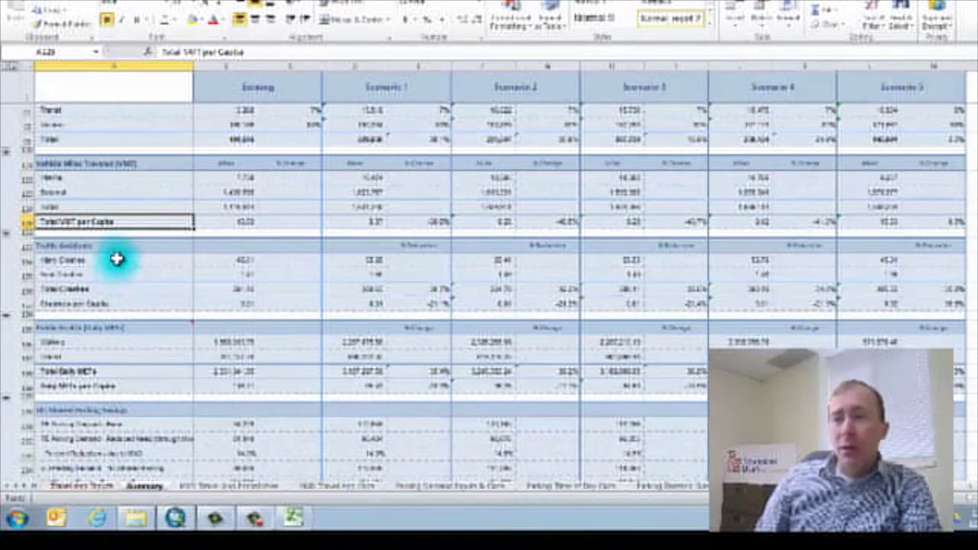
left_click(116, 247)
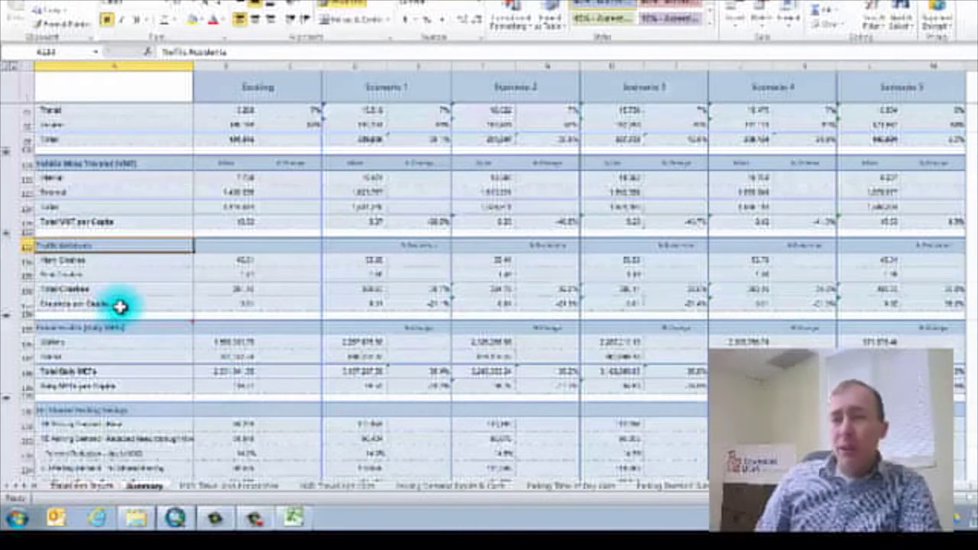
- Highlight the Public Health, SU Shared Parking, Affordability and Daily Air Pollutant Emissions sections
scroll(114, 304, "down", 2)
left_click(107, 246)
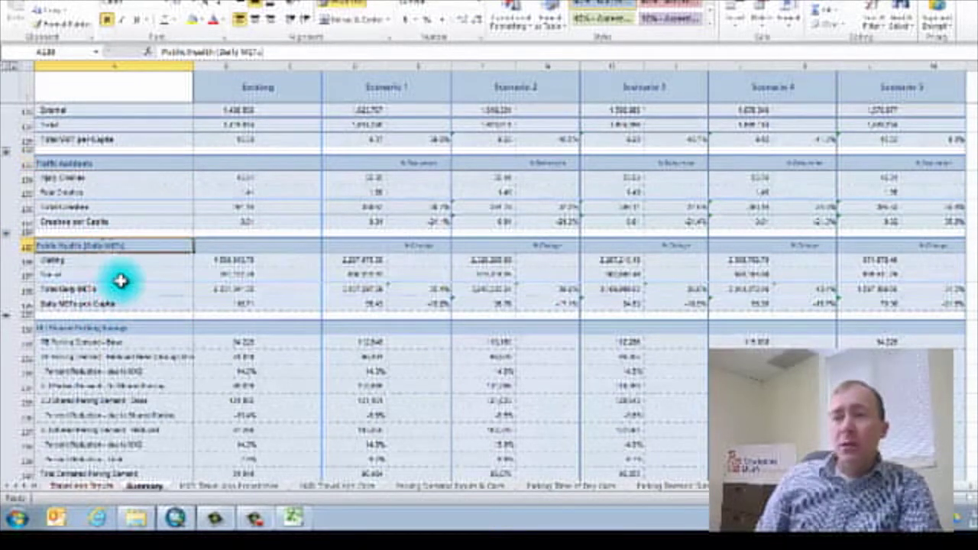
scroll(122, 280, "down", 2)
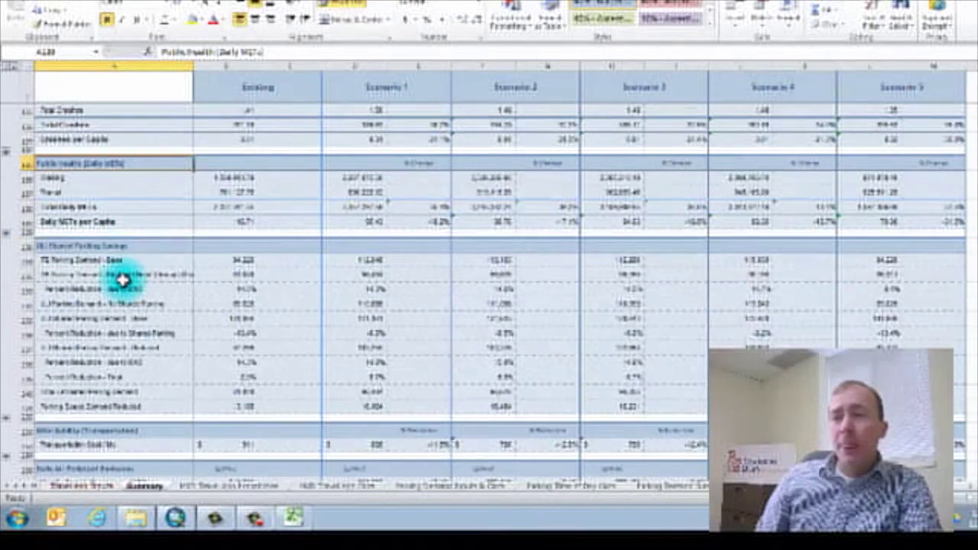
left_click(115, 246)
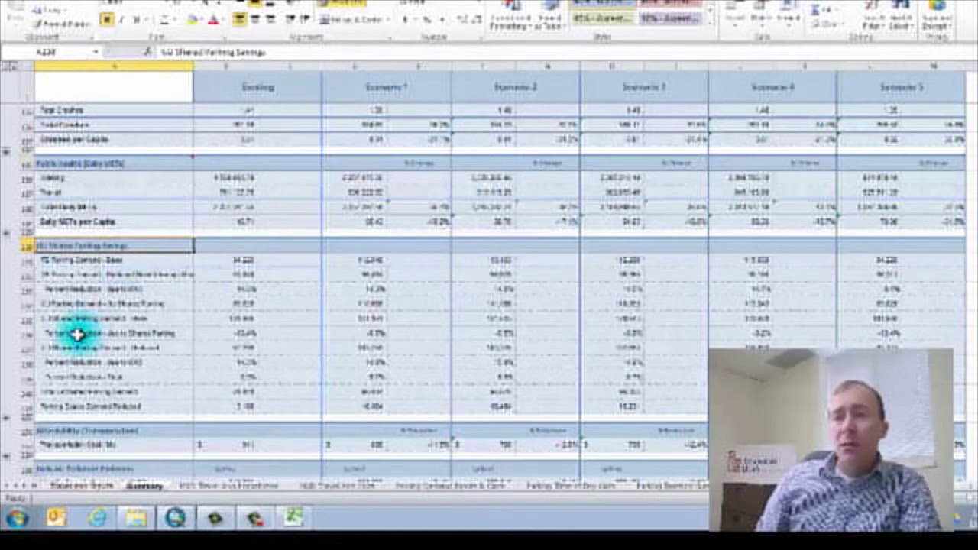
scroll(88, 350, "down", 2)
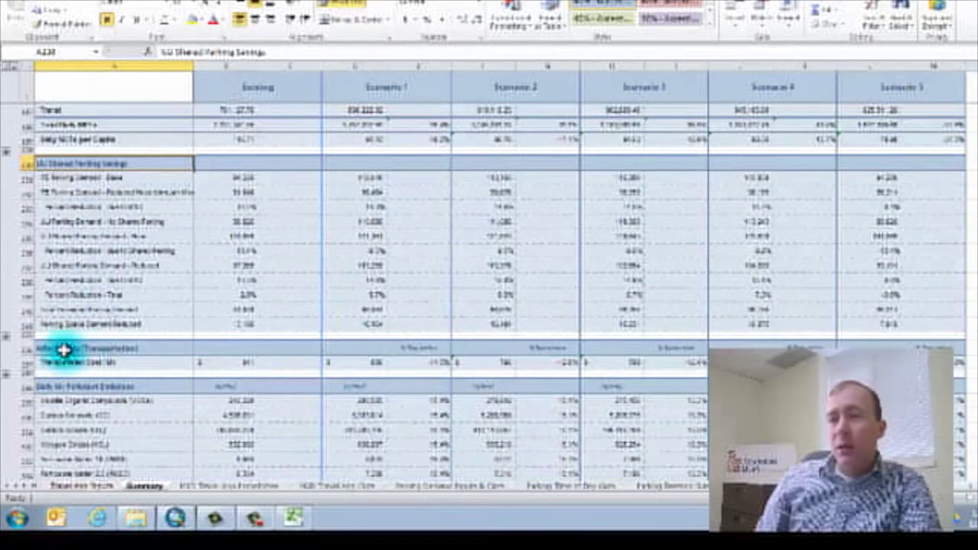
left_click(69, 349)
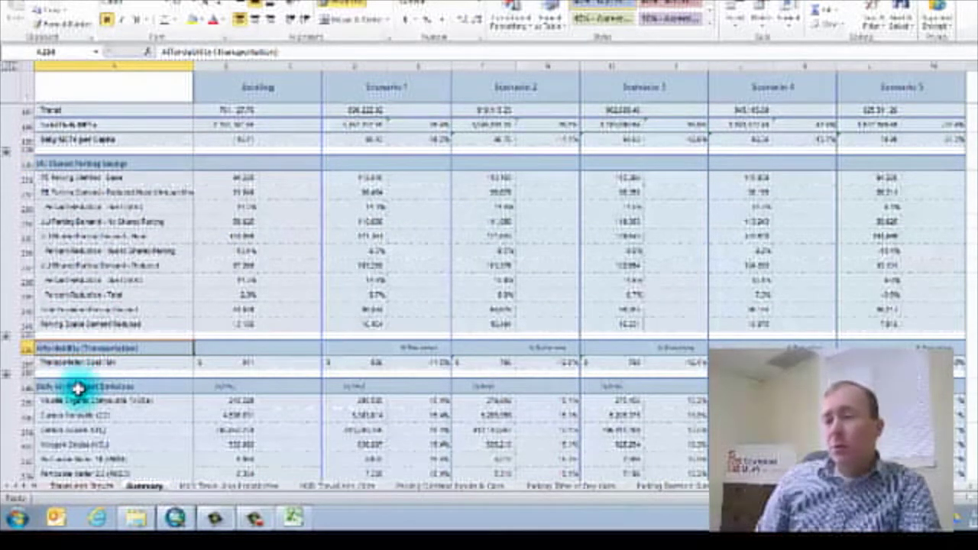
scroll(80, 372, "down", 2)
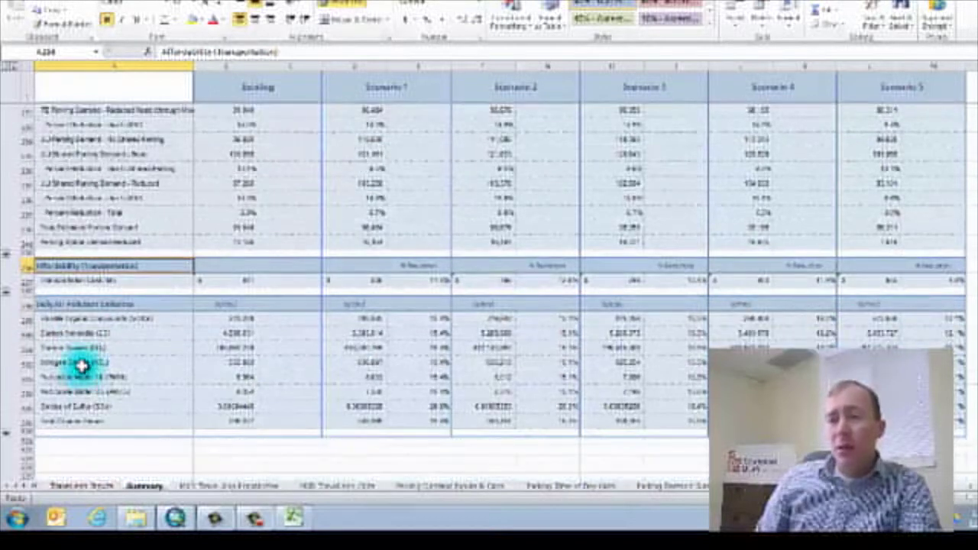
left_click(61, 304)
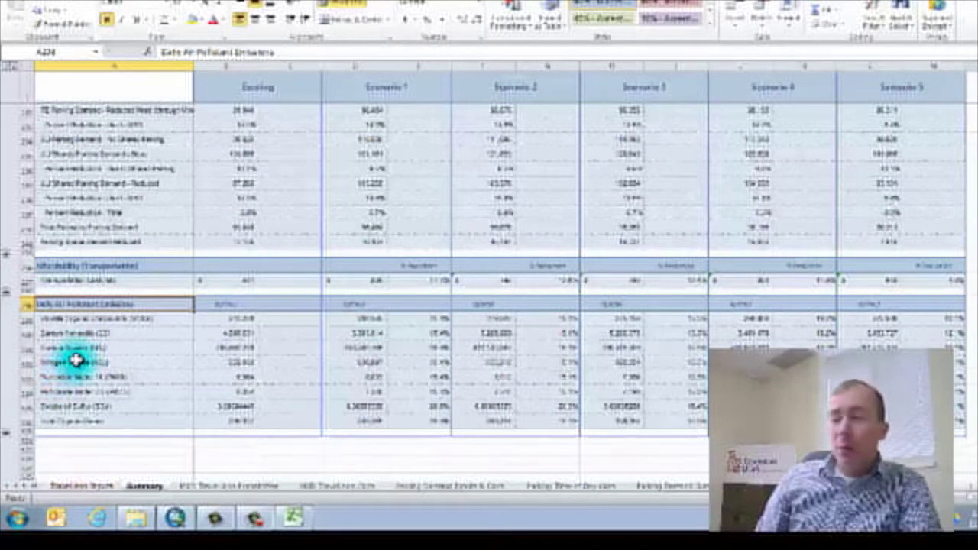
- Scroll back up to the trip totals at the top of the Summary sheet
scroll(107, 306, "up", 15)
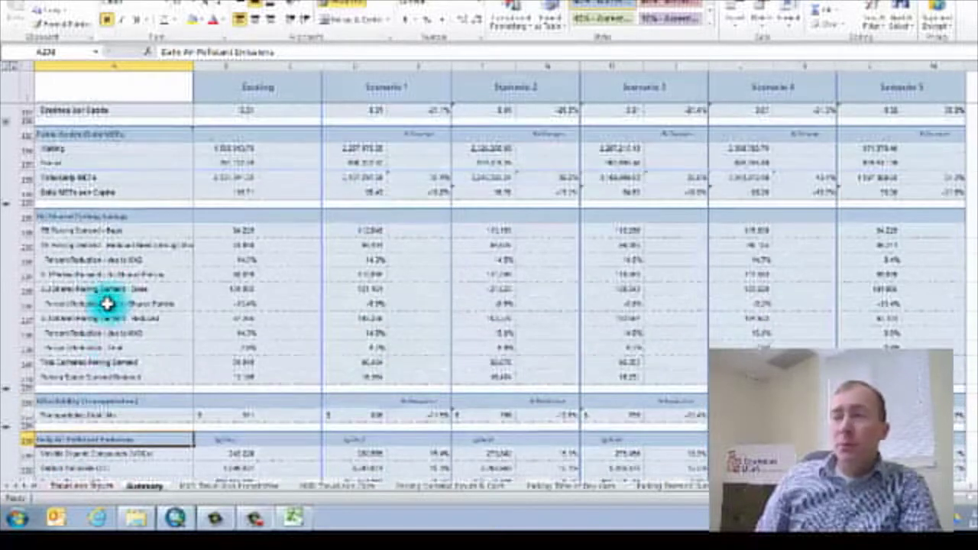
scroll(116, 272, "up", 3)
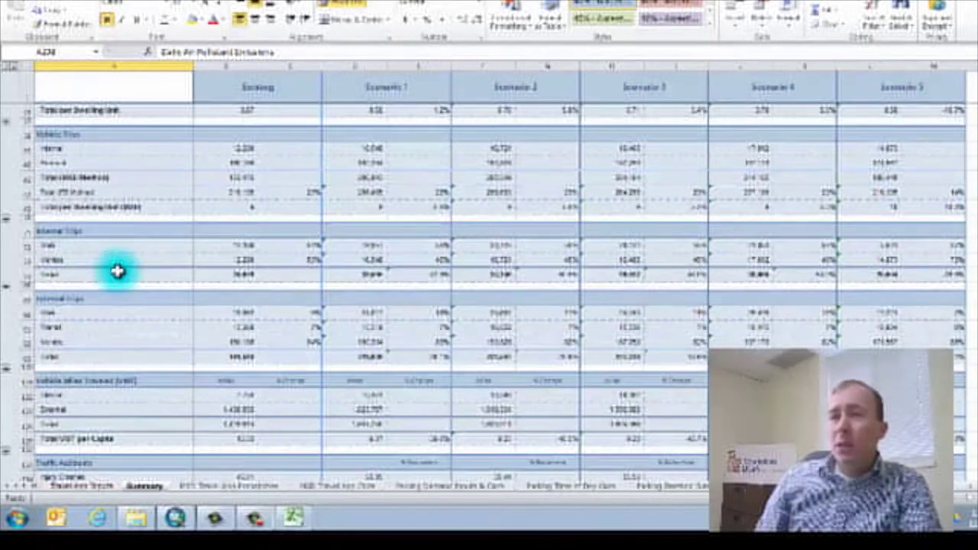
scroll(116, 272, "up", 3)
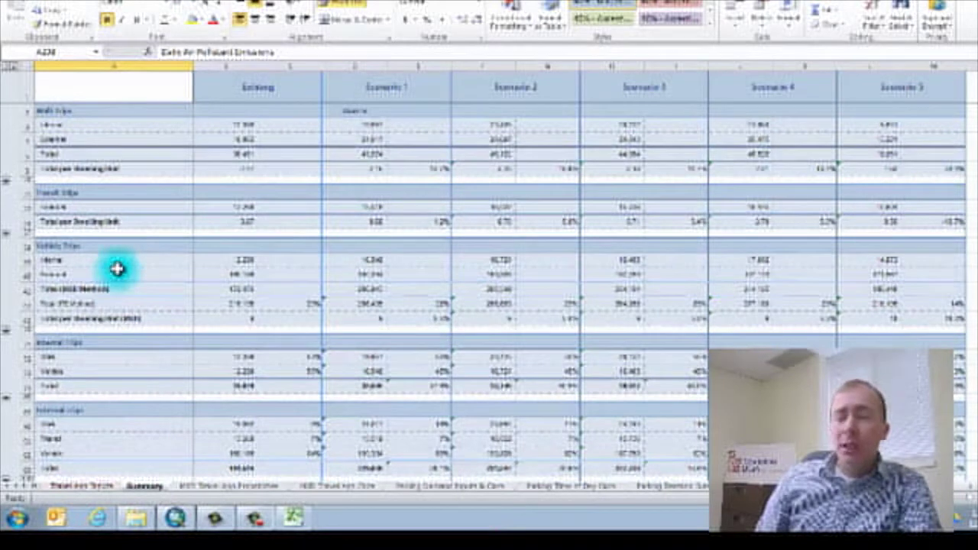